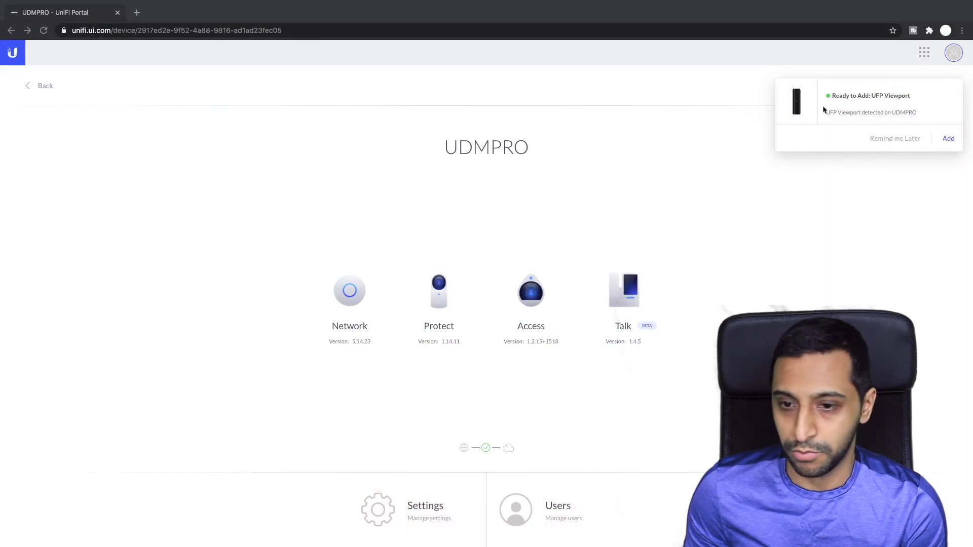
# Open Protect and adopt the detected UFP Viewport under the name 'IW Office Viewport'
pyautogui.click(439, 295)
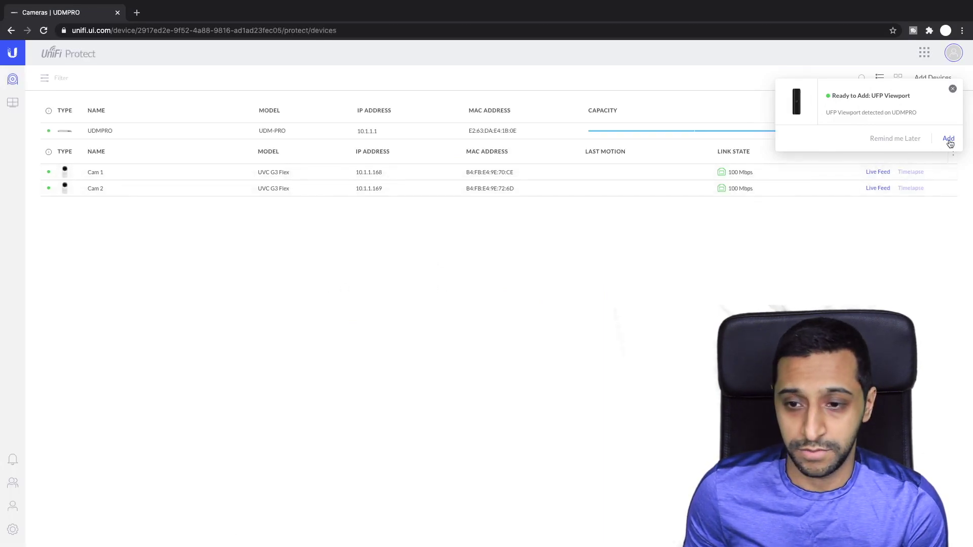
pyautogui.click(953, 89)
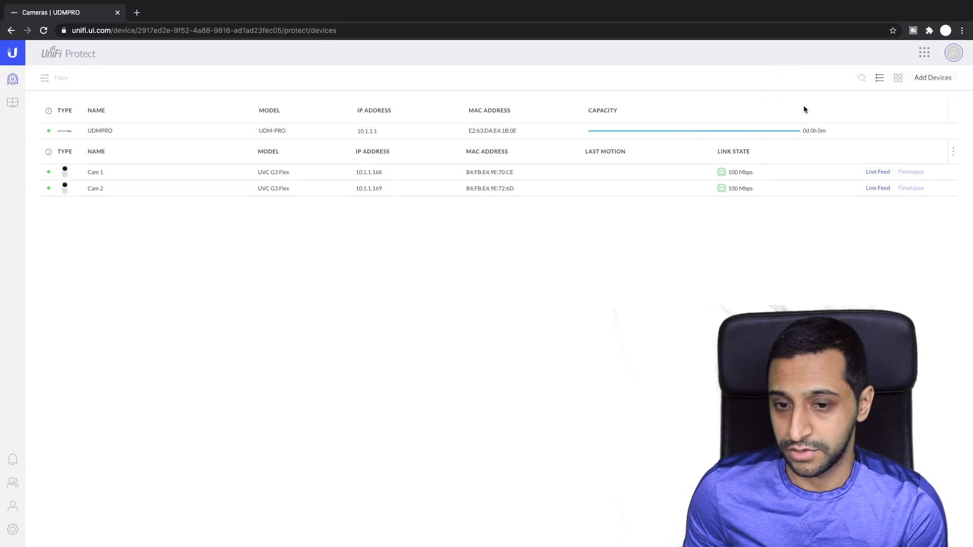
pyautogui.click(938, 79)
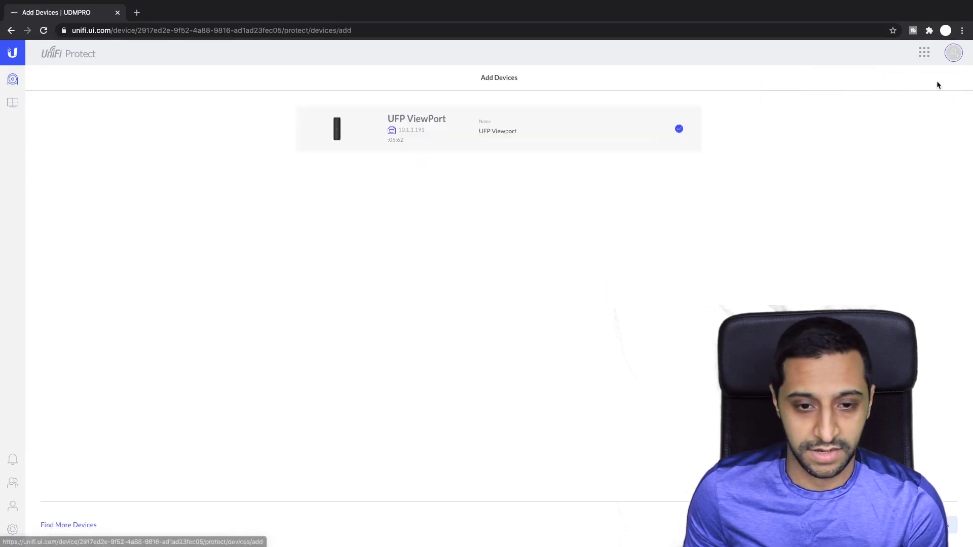
pyautogui.moveTo(522, 132); pyautogui.dragTo(449, 136)
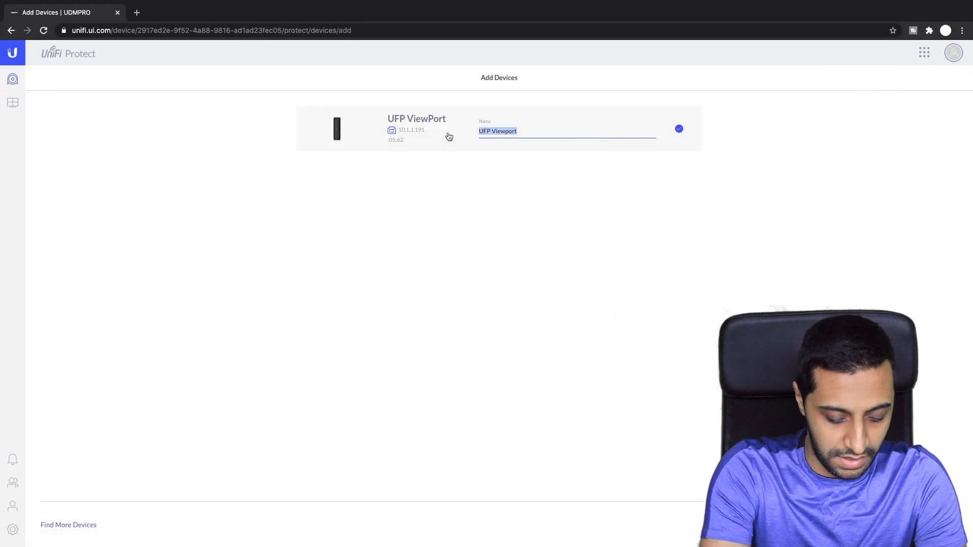
pyautogui.write('IW Off')
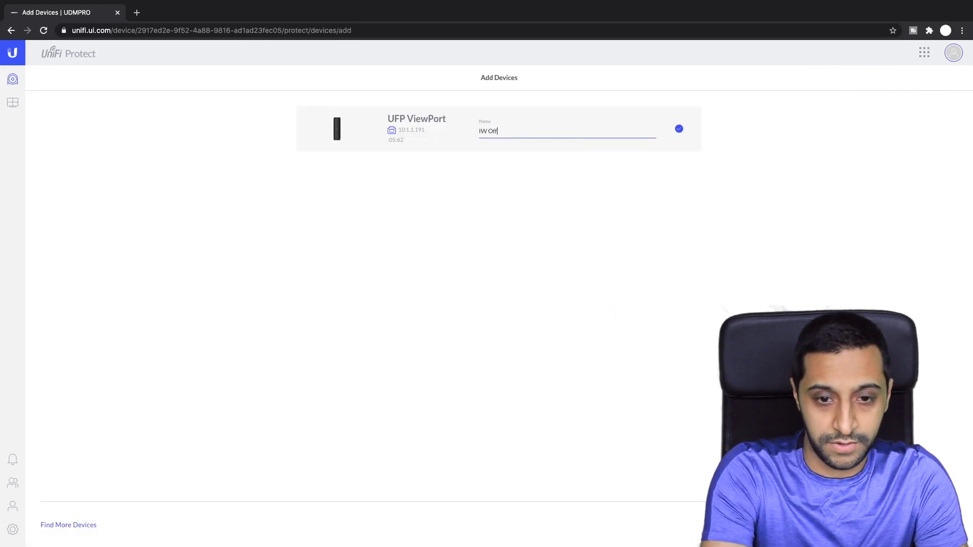
pyautogui.write('ice Viewport')
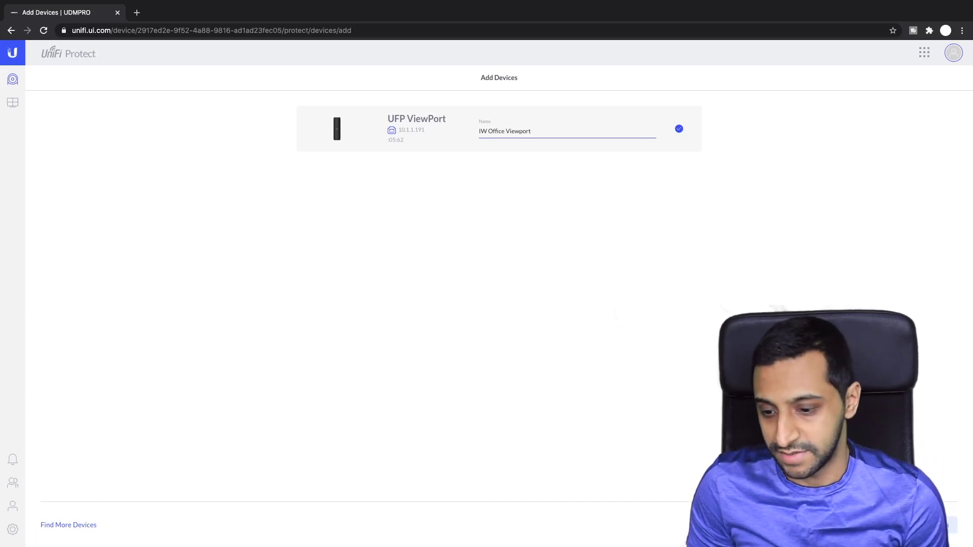
pyautogui.press('Return')
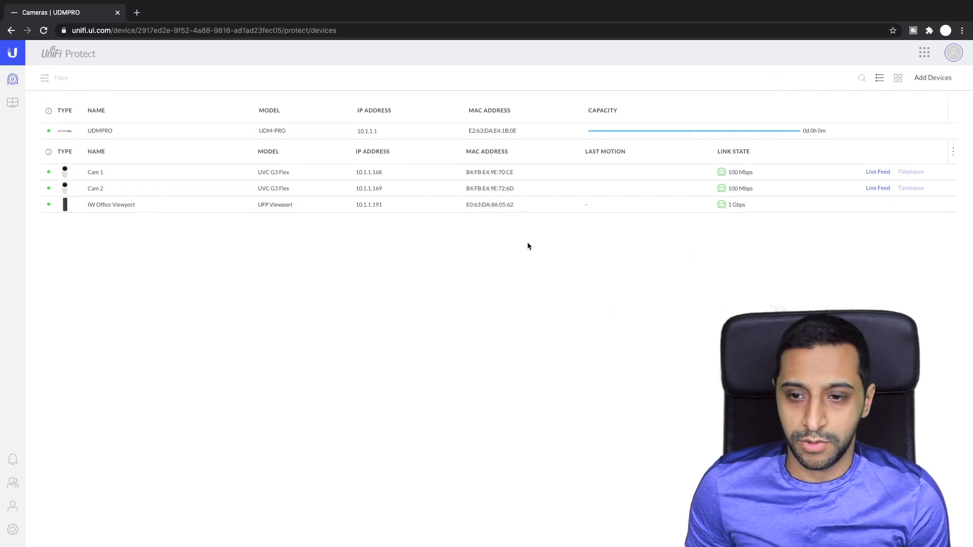
# In Live View, preview the Cam1&2 view, then switch back to the Default view
pyautogui.click(15, 107)
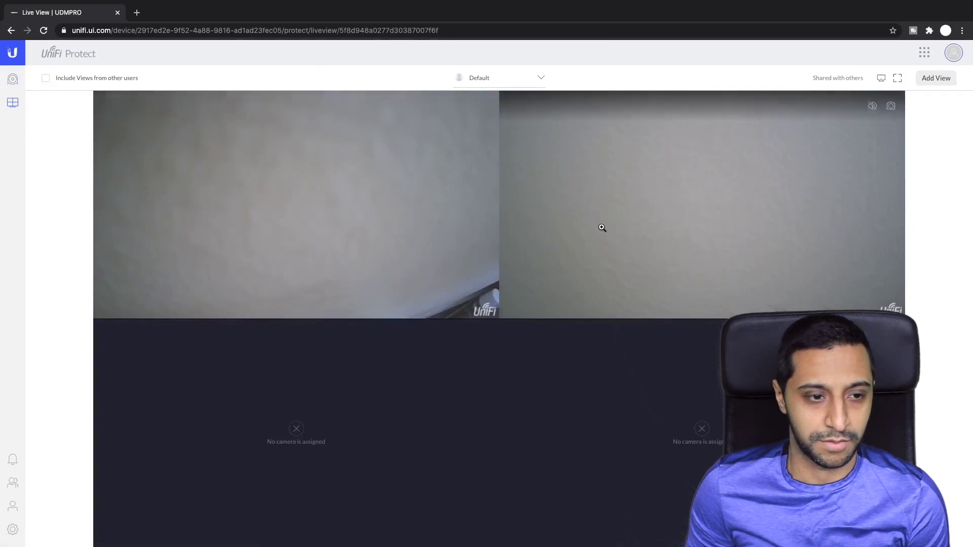
pyautogui.click(541, 78)
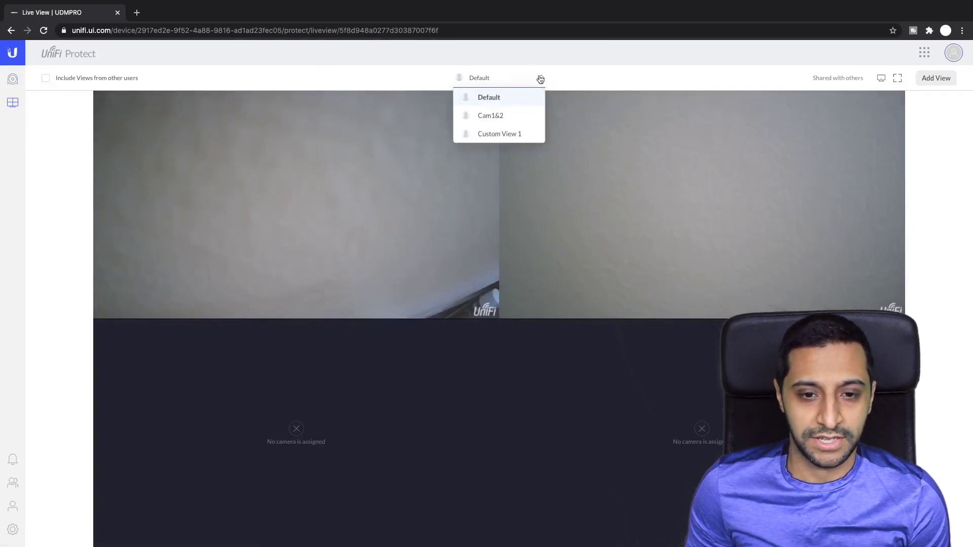
pyautogui.click(525, 117)
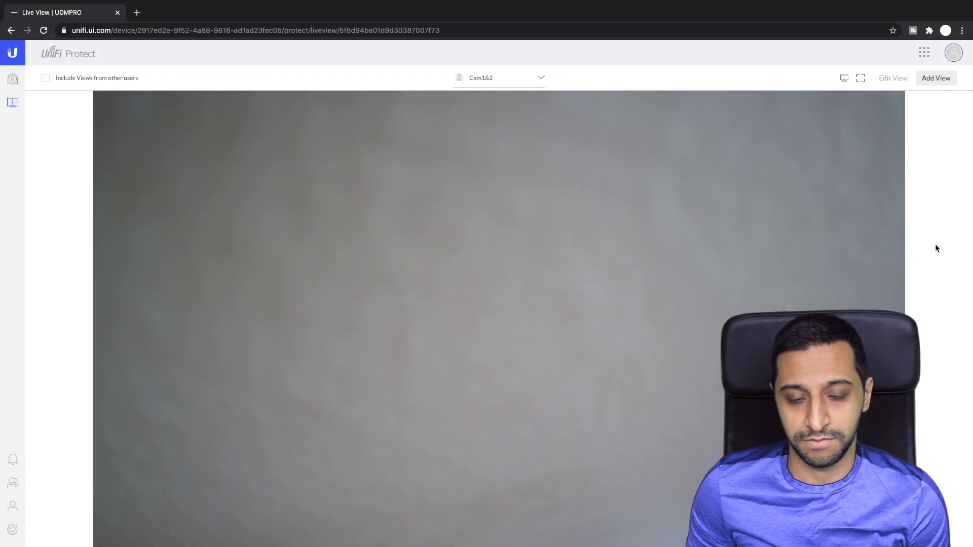
pyautogui.click(539, 80)
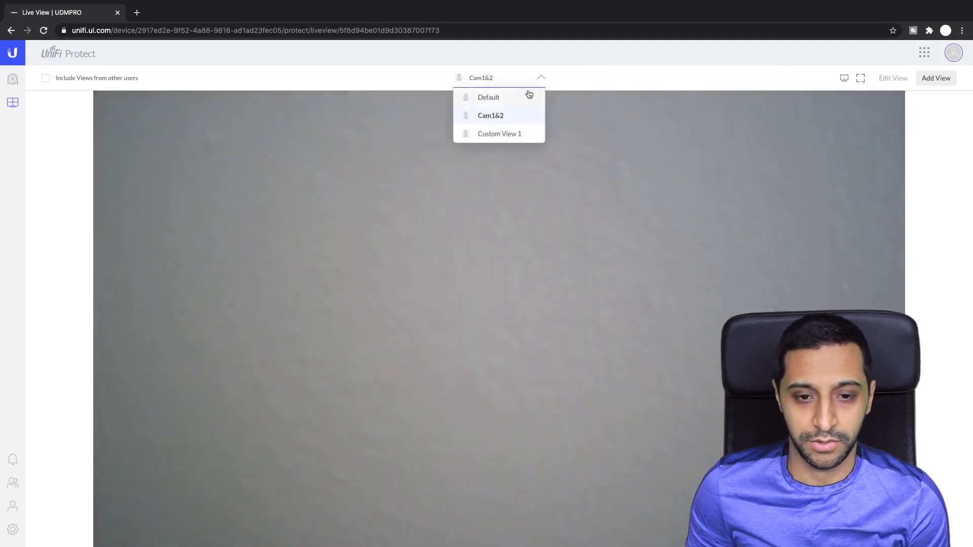
pyautogui.click(506, 97)
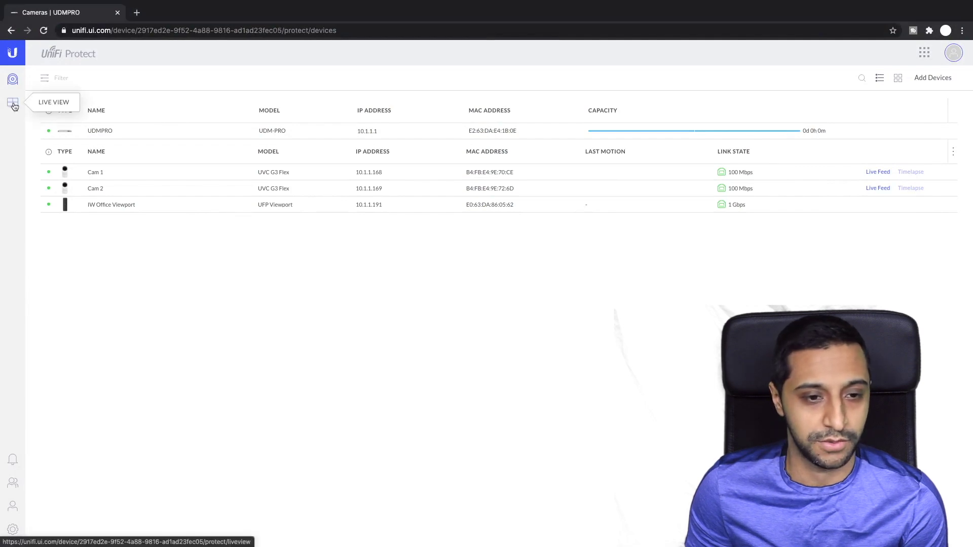
# Select Custom View 1 and send it to IW Office Viewport, replacing its current stream
pyautogui.click(12, 103)
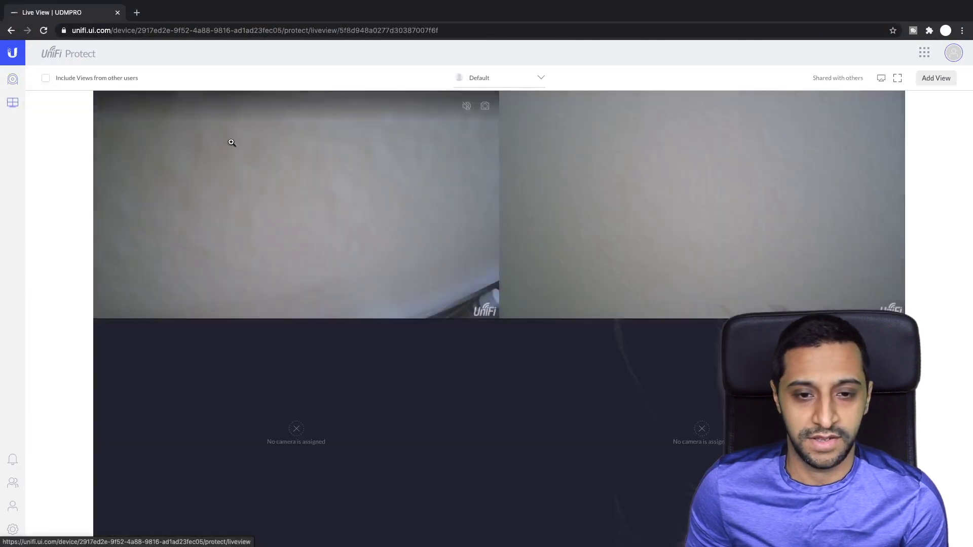
pyautogui.click(536, 80)
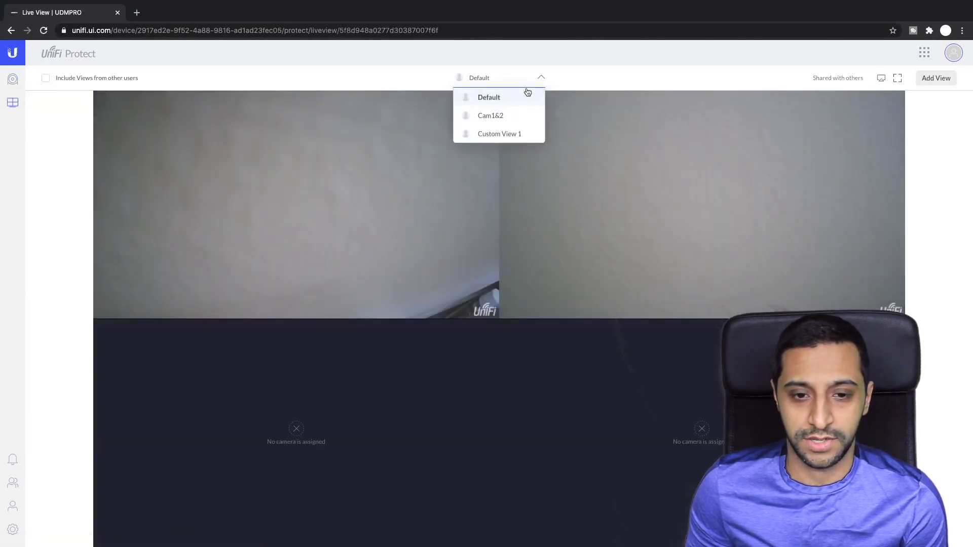
pyautogui.click(504, 134)
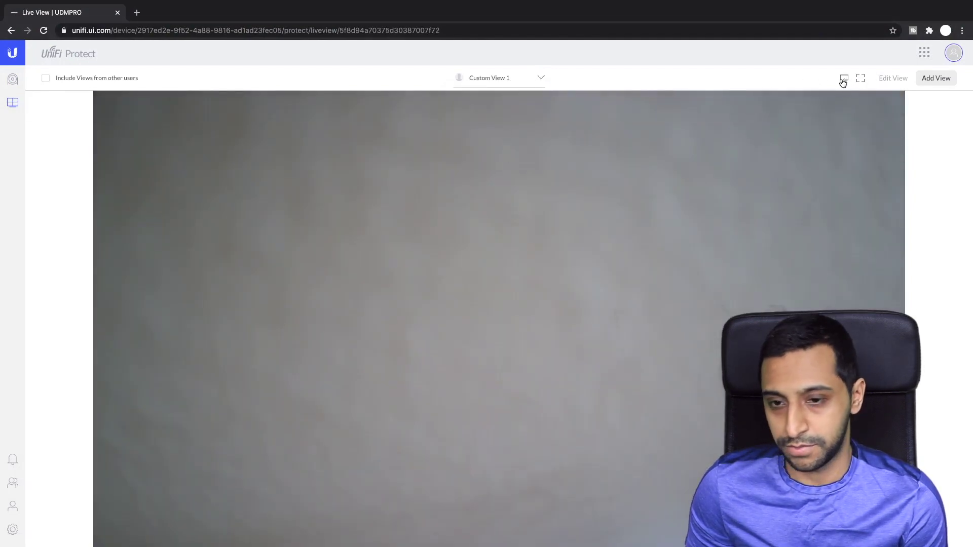
pyautogui.click(844, 82)
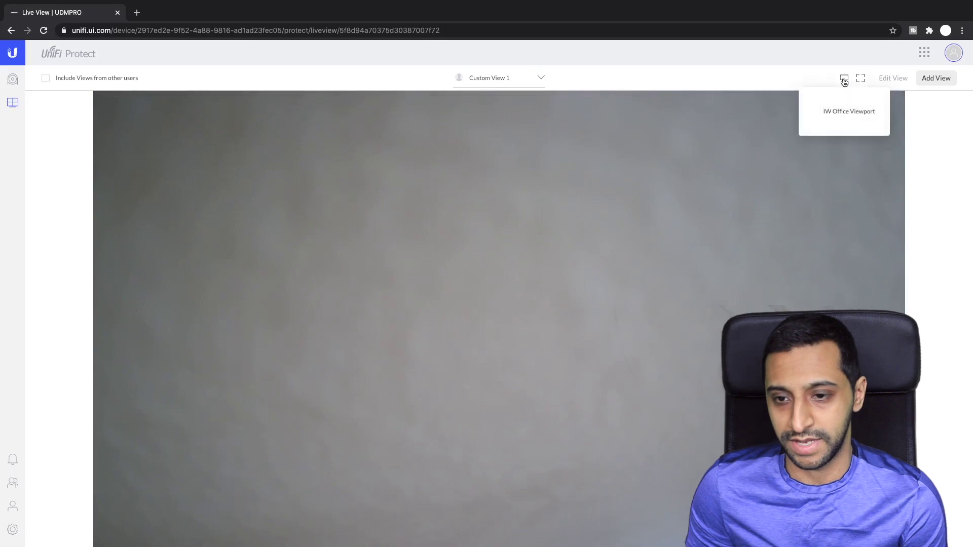
pyautogui.click(844, 113)
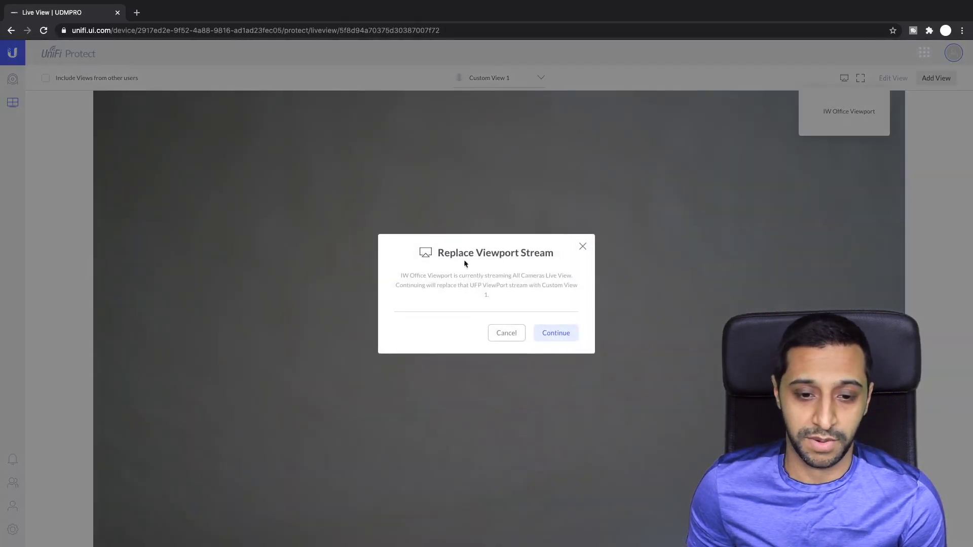
pyautogui.click(560, 335)
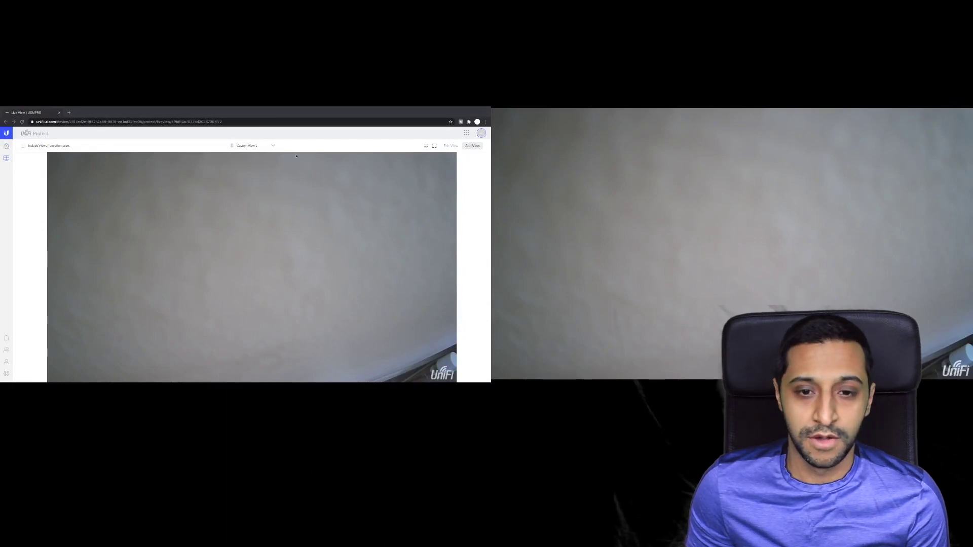
# Select the Cam1&2 view and send it to IW Office Viewport, replacing Custom View 1
pyautogui.click(273, 147)
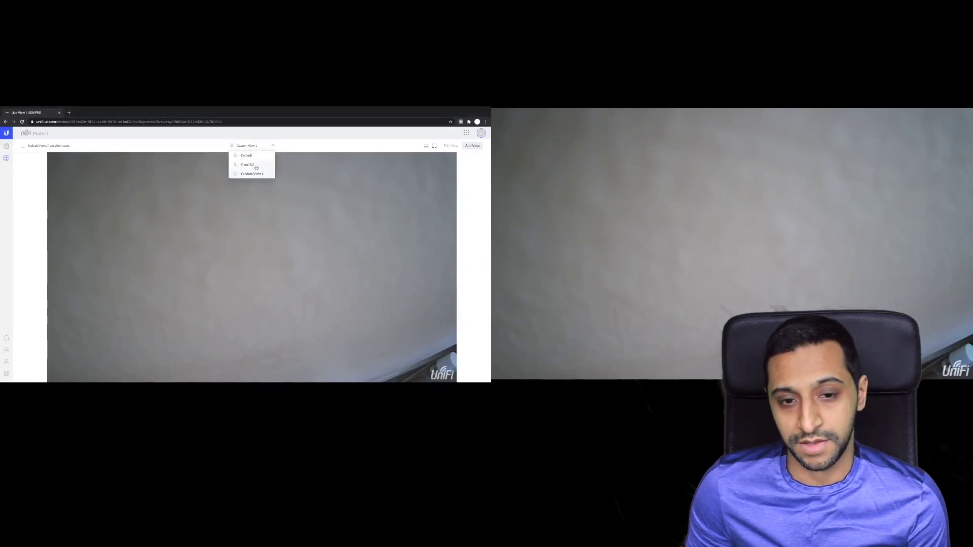
pyautogui.click(256, 168)
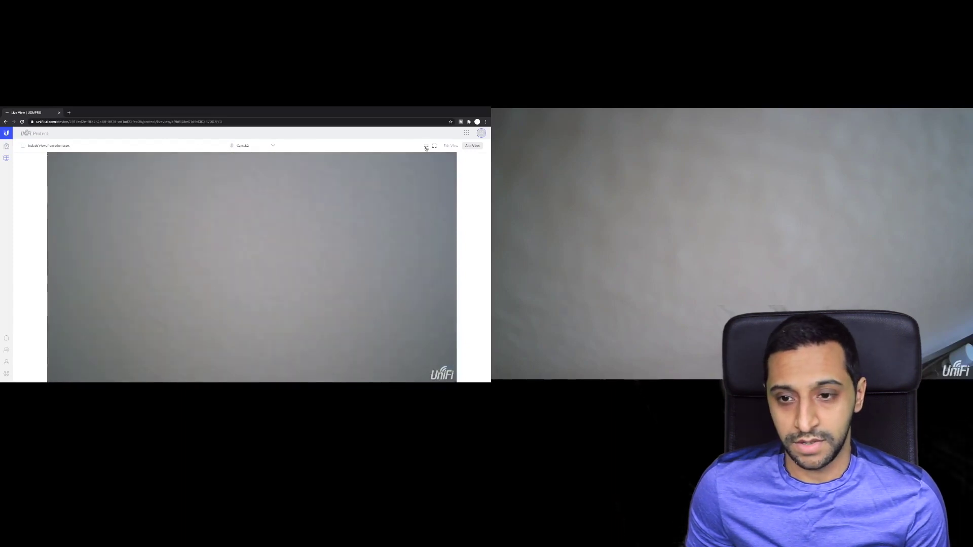
pyautogui.click(425, 146)
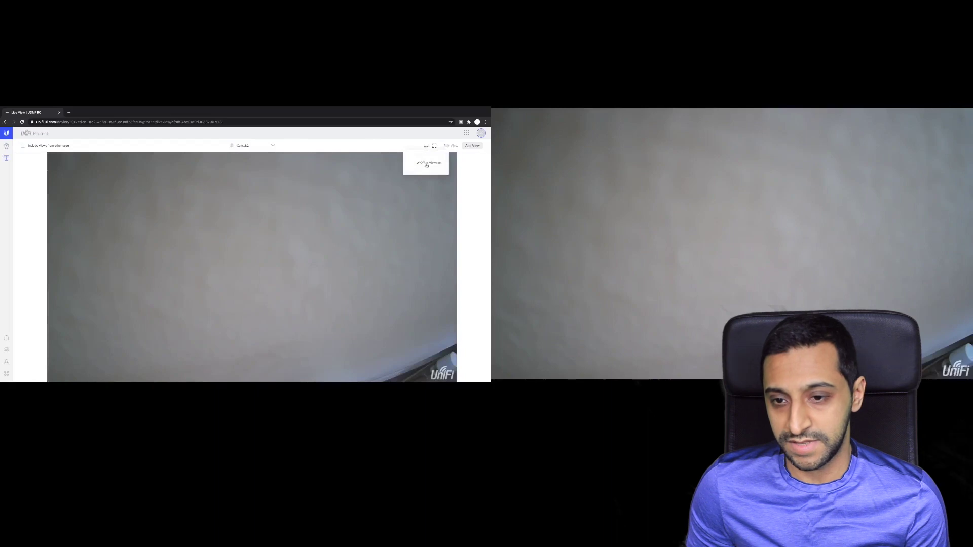
pyautogui.click(428, 163)
pyautogui.click(285, 304)
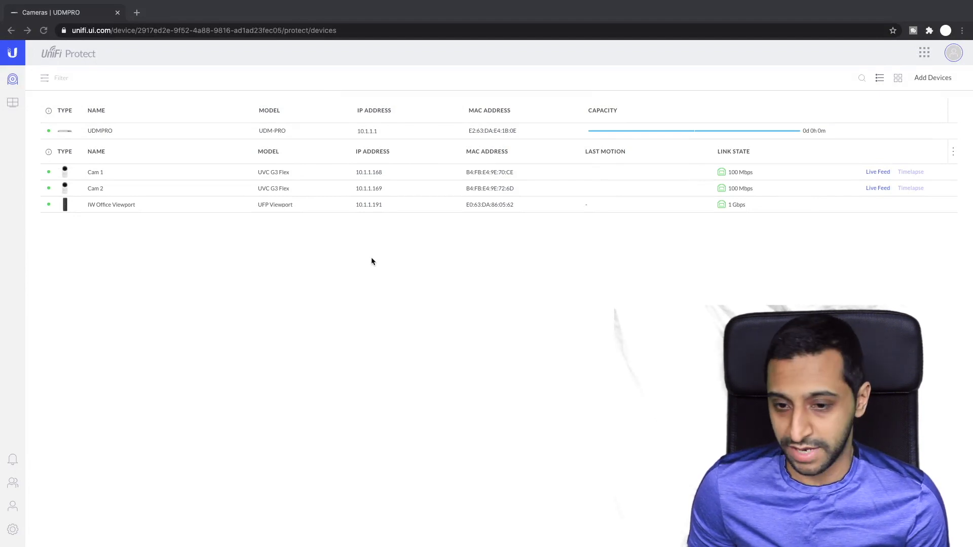
# Open IW Office Viewport's details and browse its Manage and General tabs
pyautogui.click(564, 211)
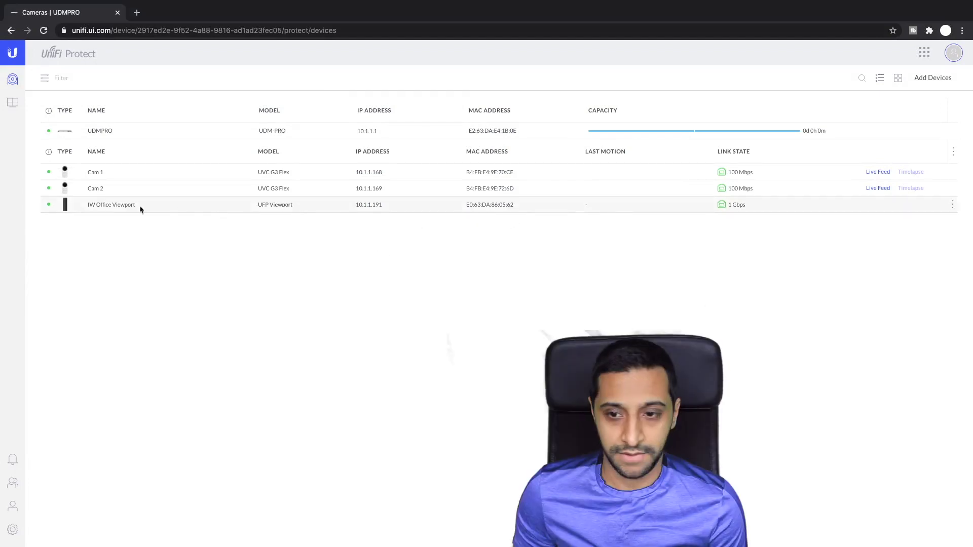
pyautogui.click(69, 206)
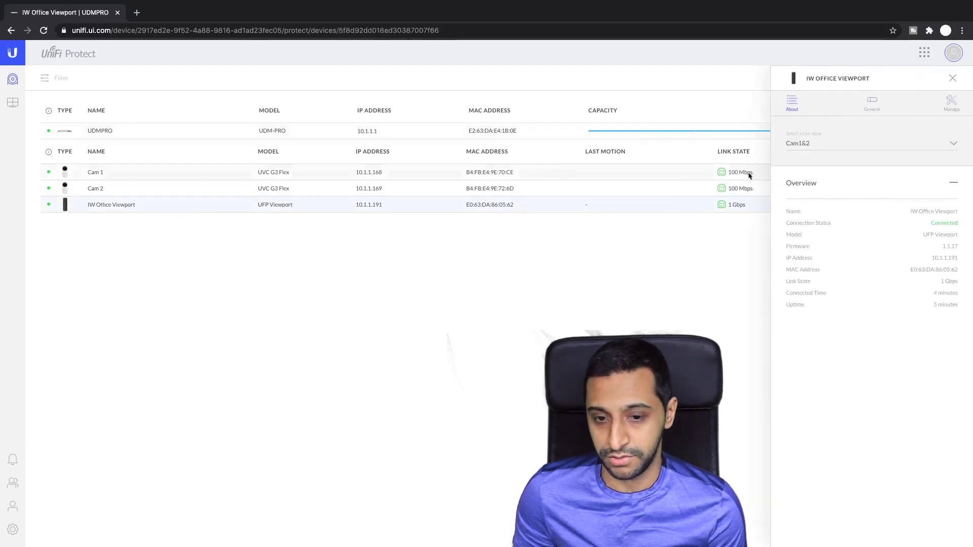
pyautogui.click(948, 103)
pyautogui.click(906, 232)
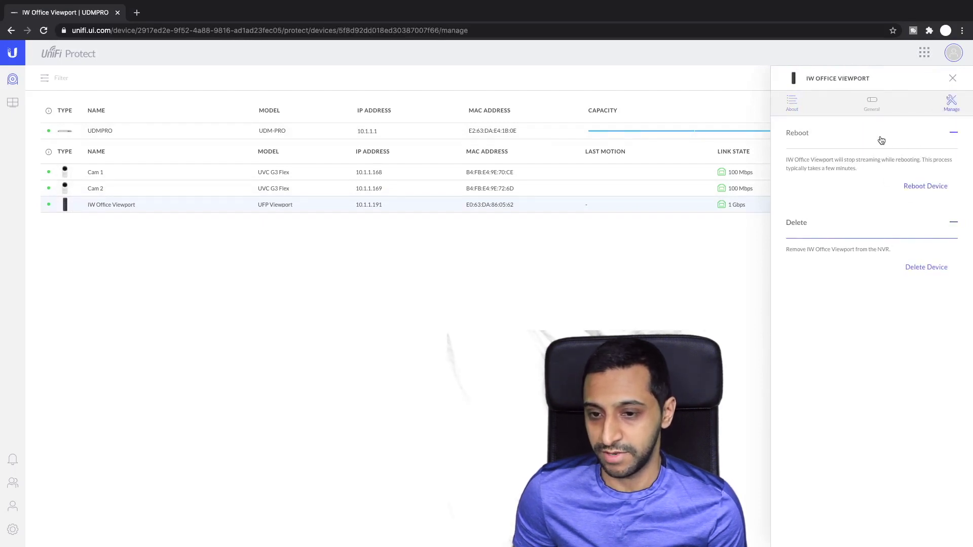
pyautogui.click(879, 110)
pyautogui.moveTo(846, 168); pyautogui.dragTo(762, 171)
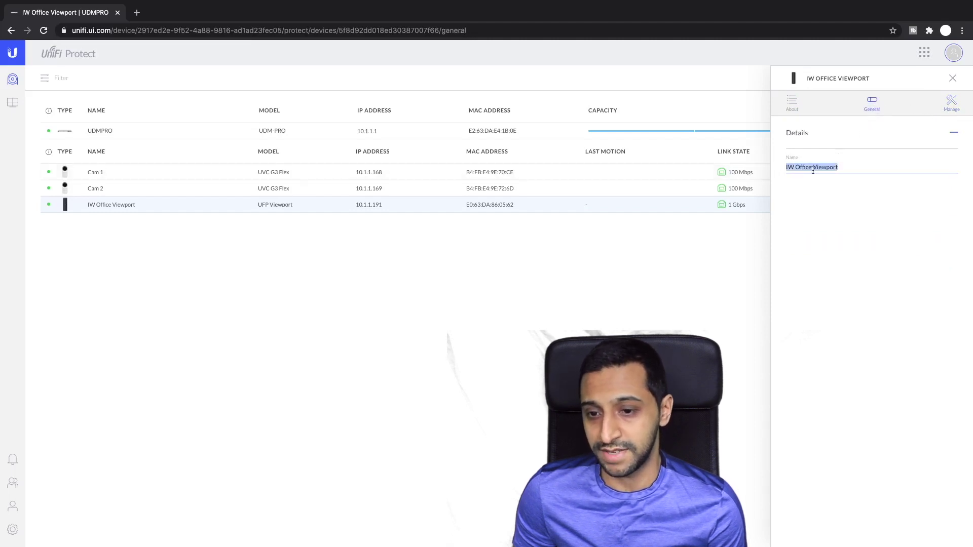
pyautogui.moveTo(847, 167); pyautogui.dragTo(789, 169)
# Verify in the overview that the viewport's live view is Cam1&2, then show its reboot and delete options
pyautogui.click(792, 104)
pyautogui.click(833, 151)
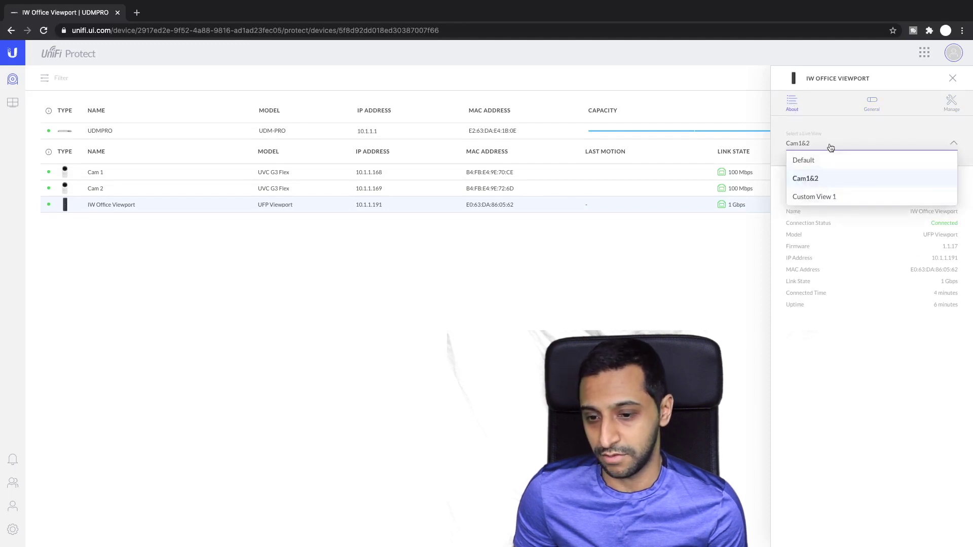
pyautogui.click(867, 313)
pyautogui.moveTo(954, 308); pyautogui.dragTo(783, 182)
pyautogui.click(827, 332)
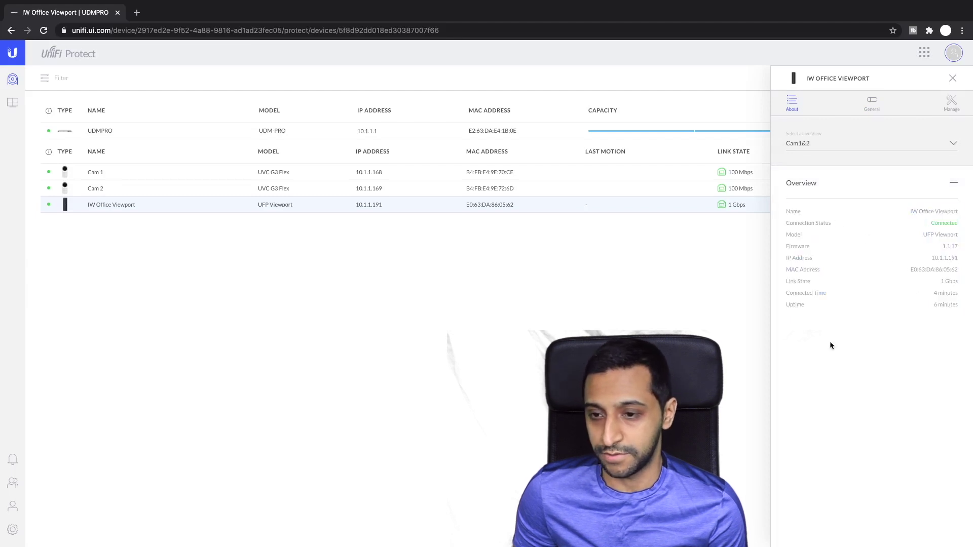
pyautogui.click(951, 108)
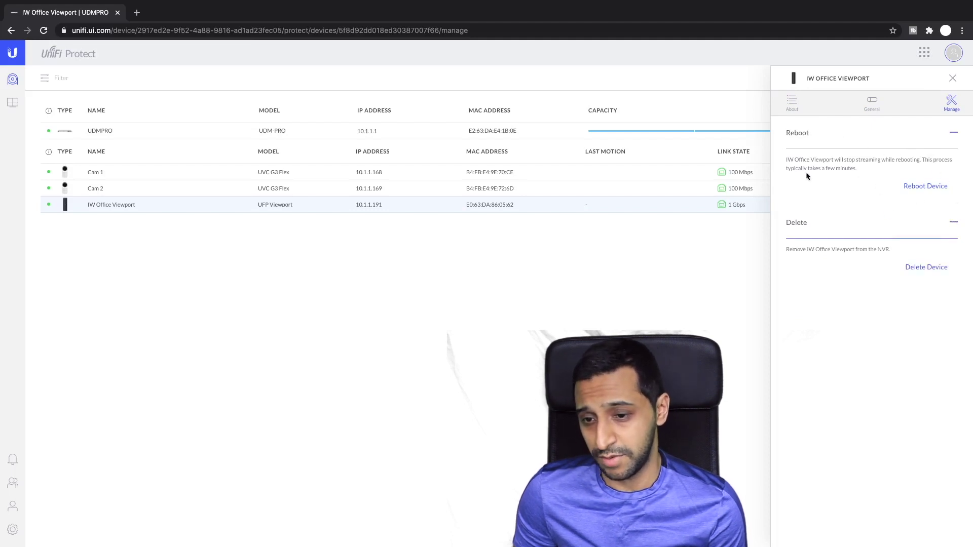
# Choose Delete Device for IW Office Viewport to bring up the Unmanage Device confirmation
pyautogui.click(920, 269)
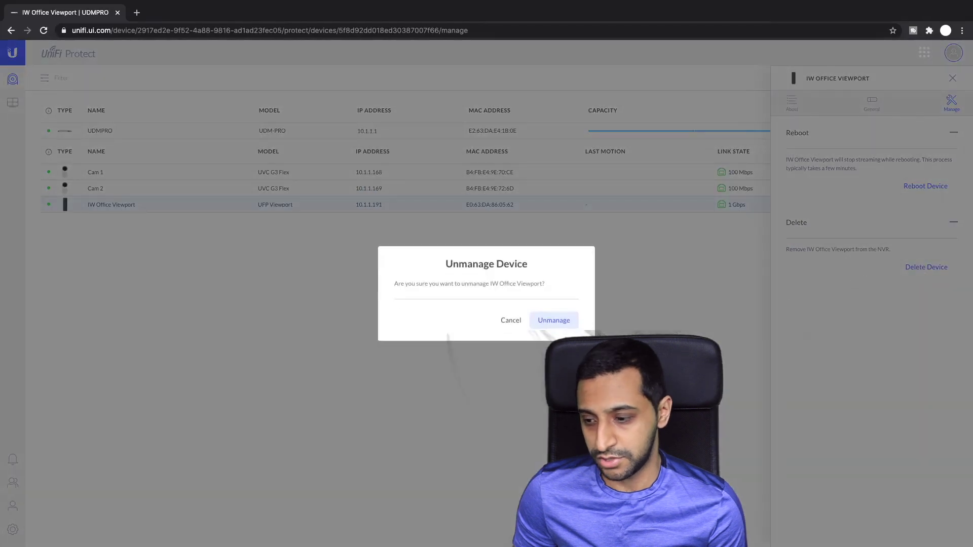